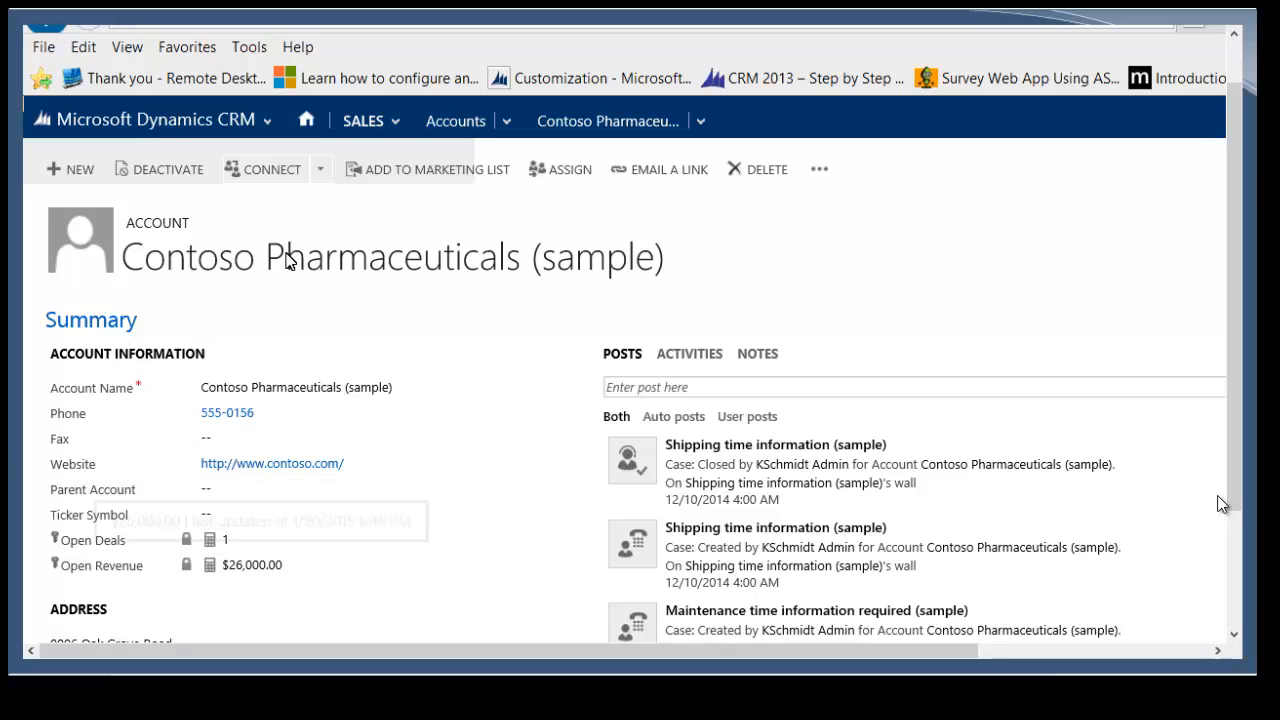
click(47, 27)
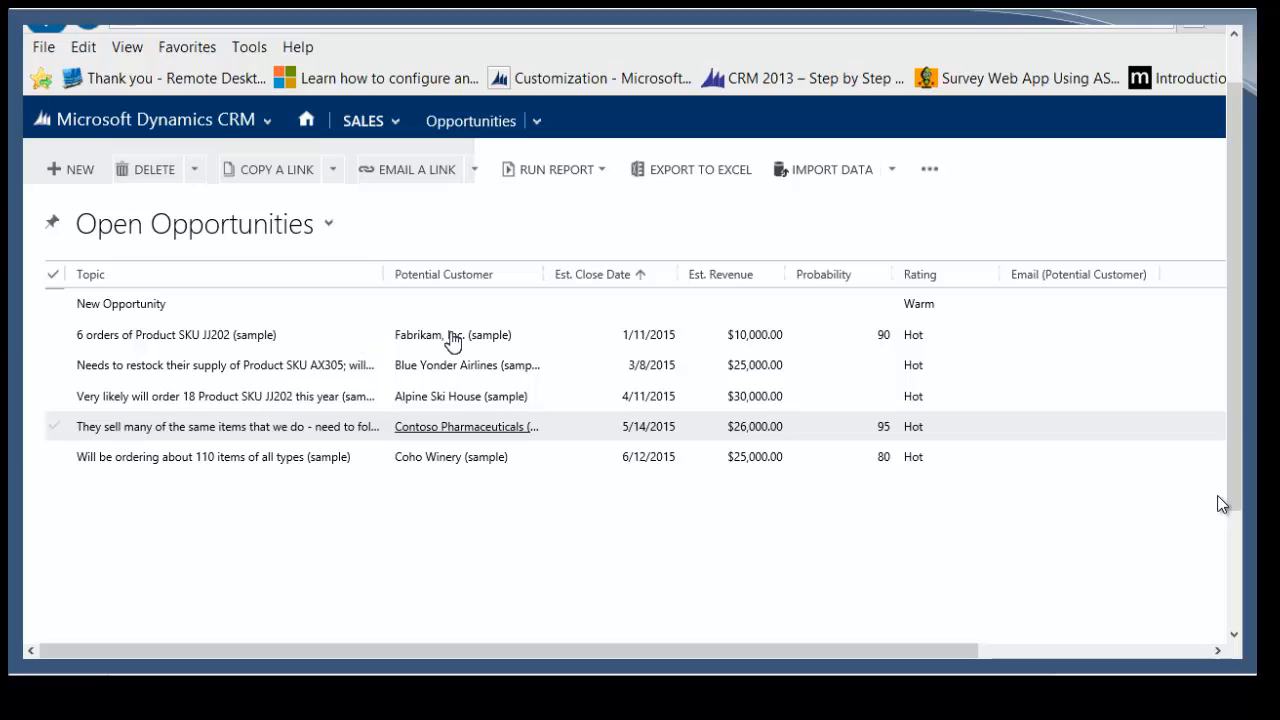
click(206, 336)
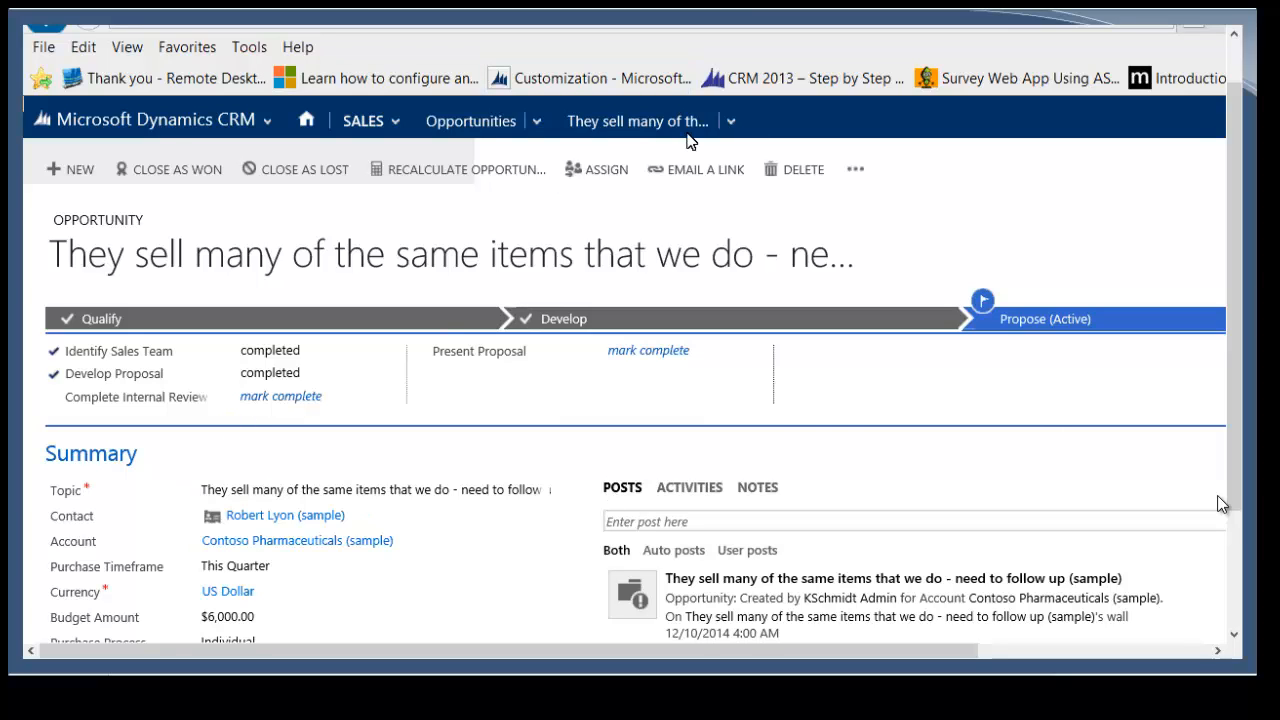
click(855, 169)
click(900, 229)
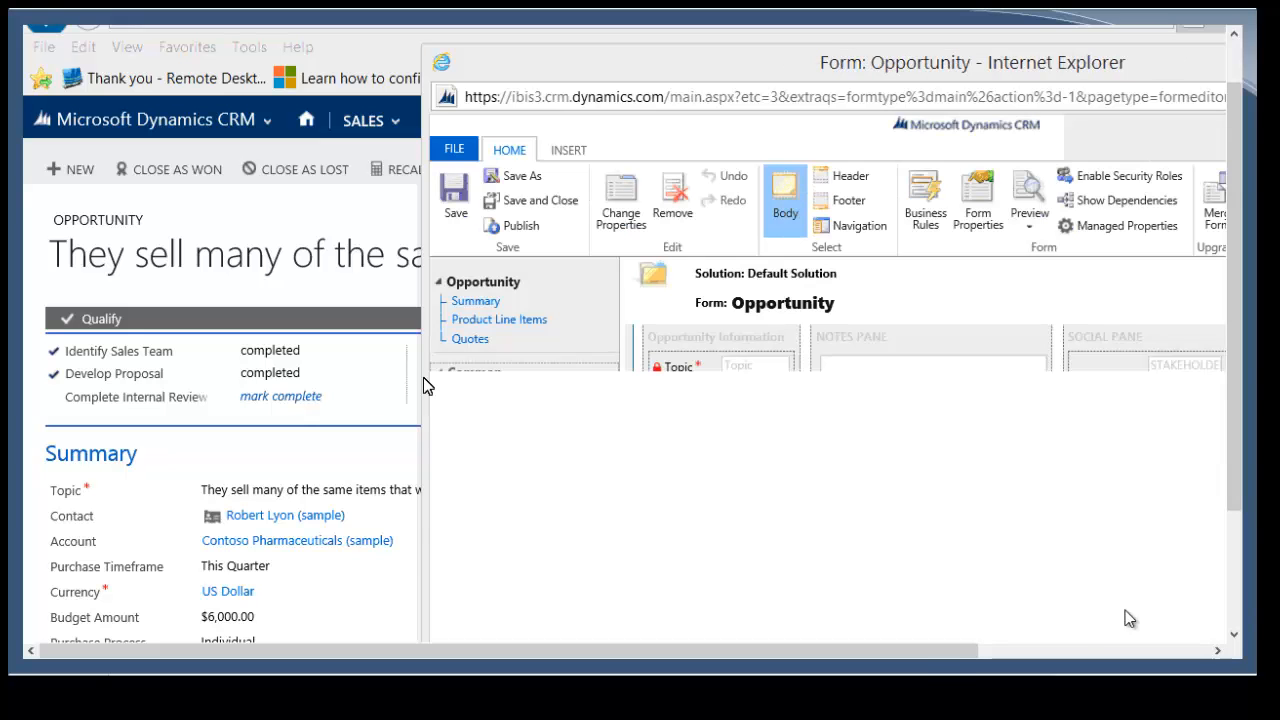
drag(929, 651, 1091, 632)
click(1004, 44)
Open the Coho Winery (sample) account from the Accounts list and open its form in the form editor
click(148, 118)
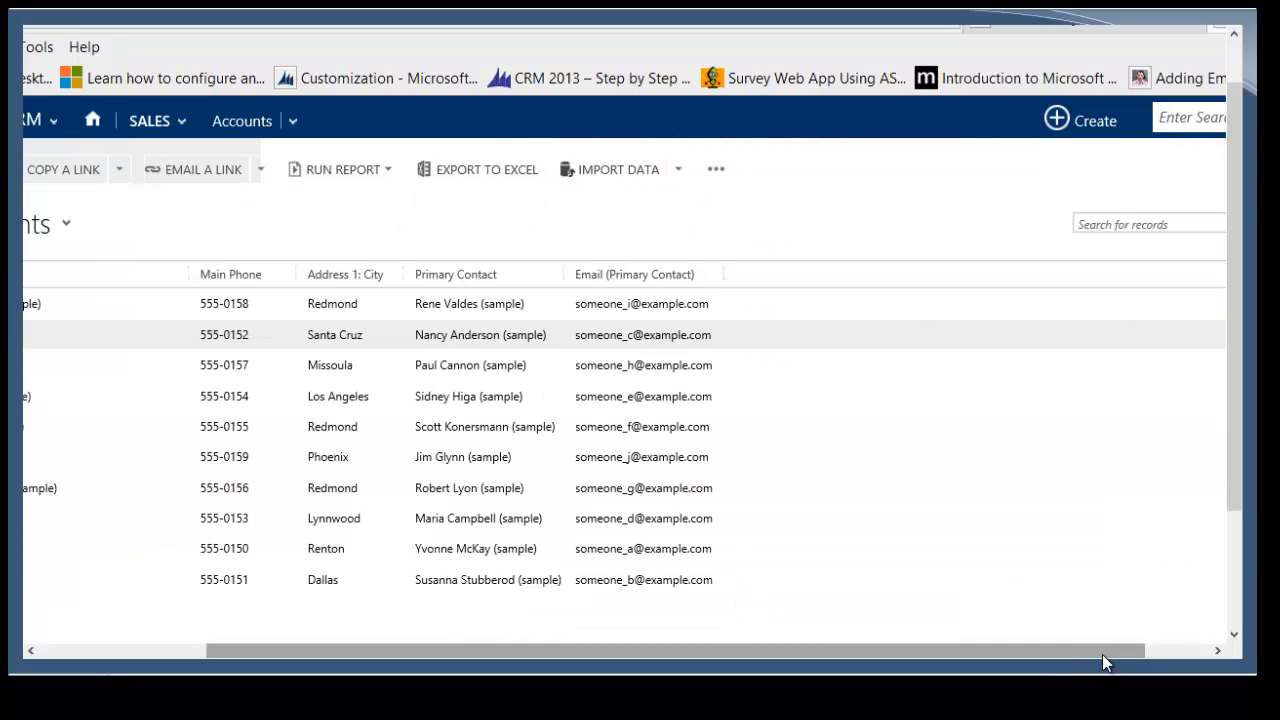
drag(1075, 655, 935, 658)
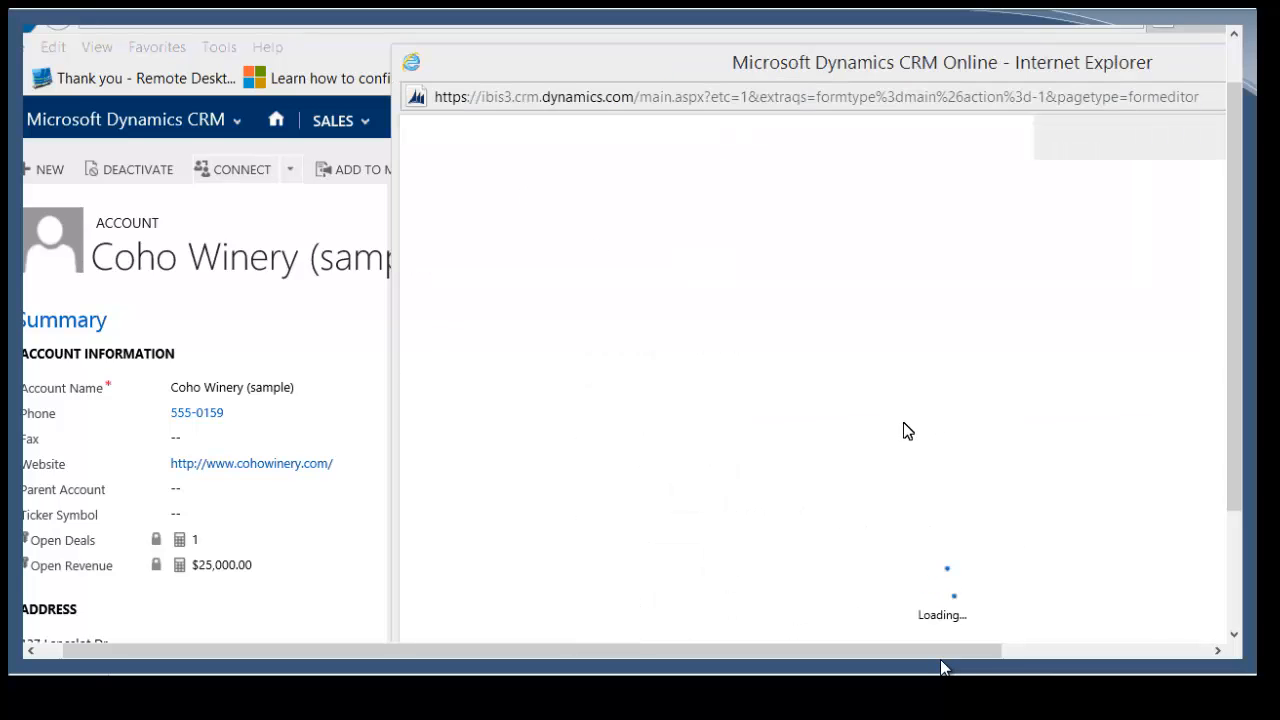
drag(945, 653, 1106, 629)
scroll(533, 463, down, 3)
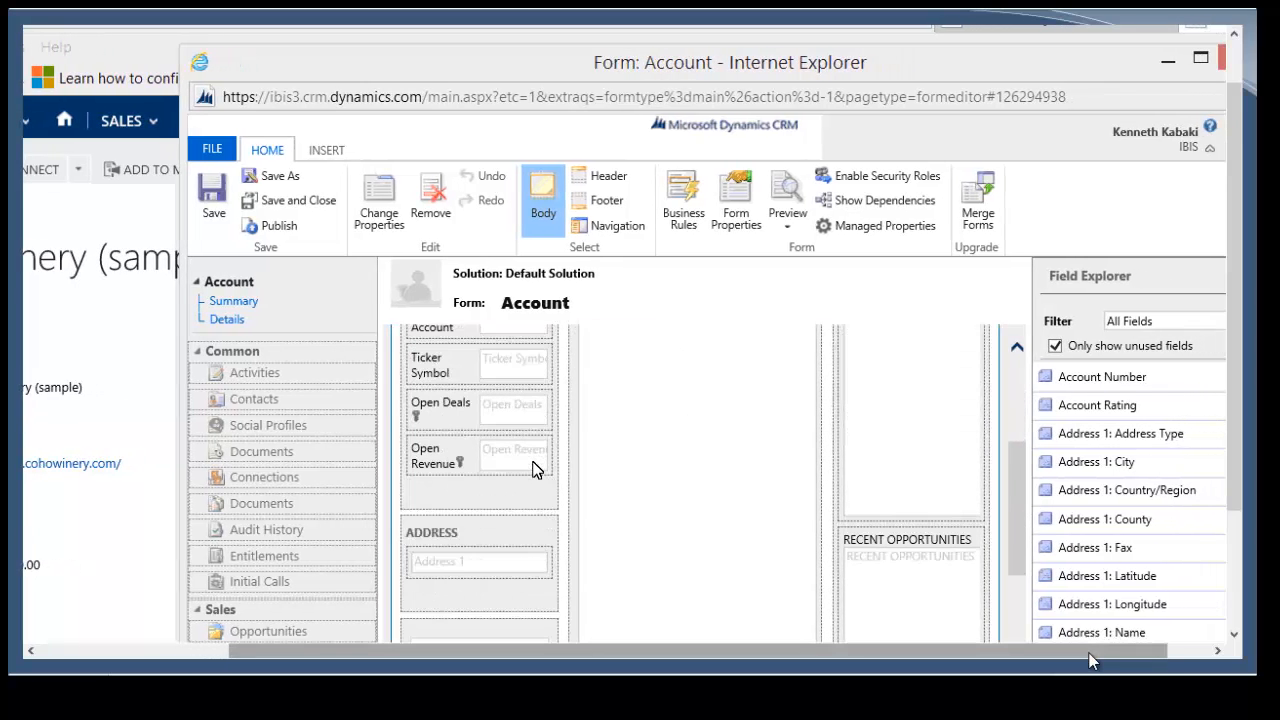
drag(549, 49, 510, 42)
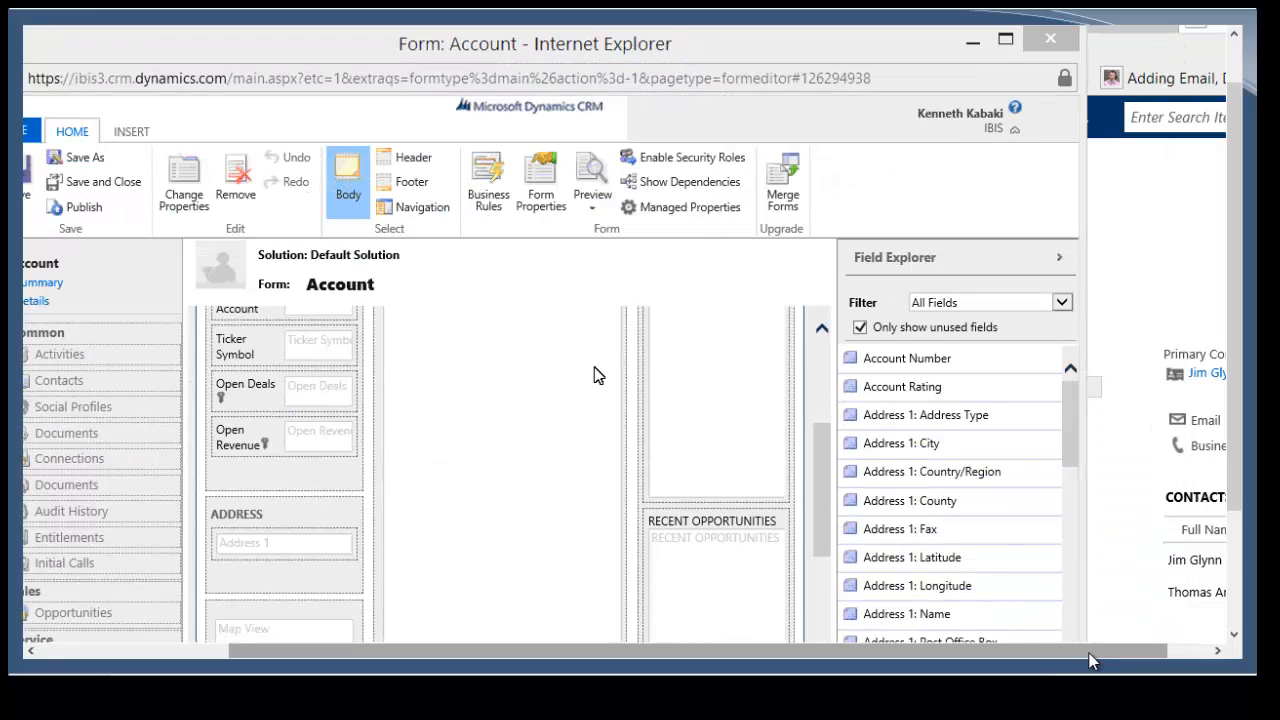
Create a new Account field with the display name All Open Opportunities
drag(1089, 653, 1067, 657)
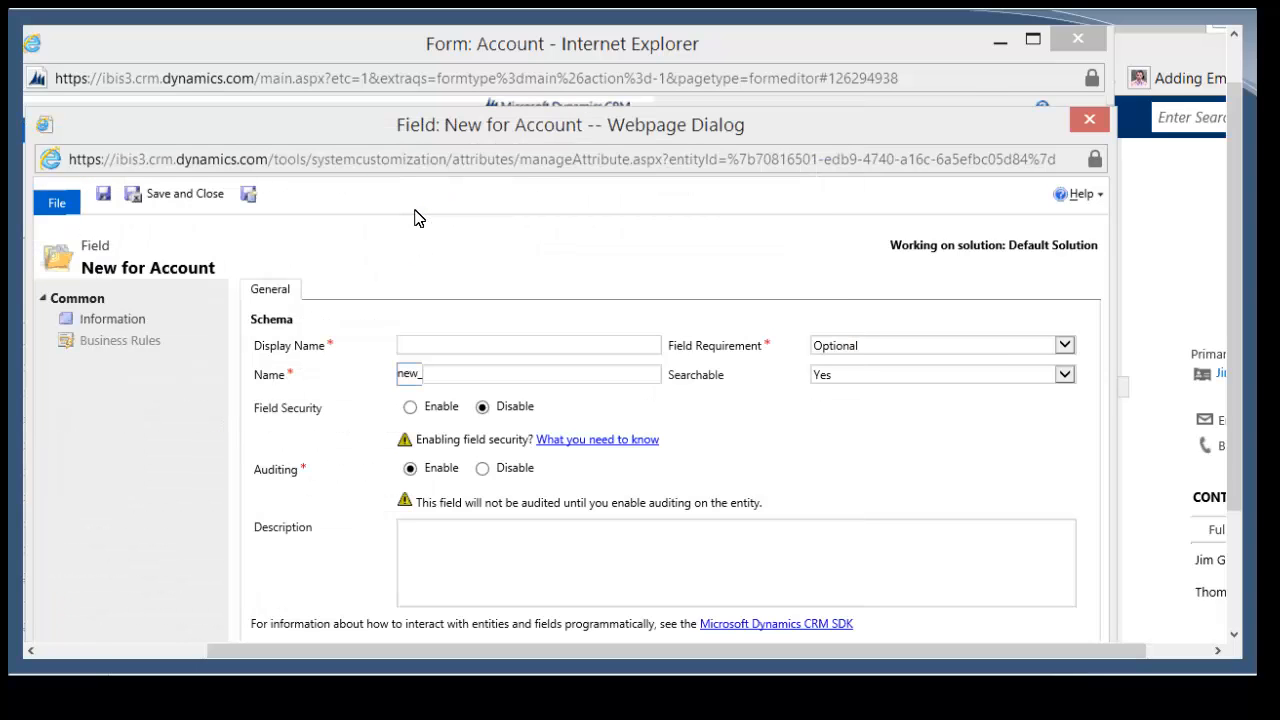
text(a)
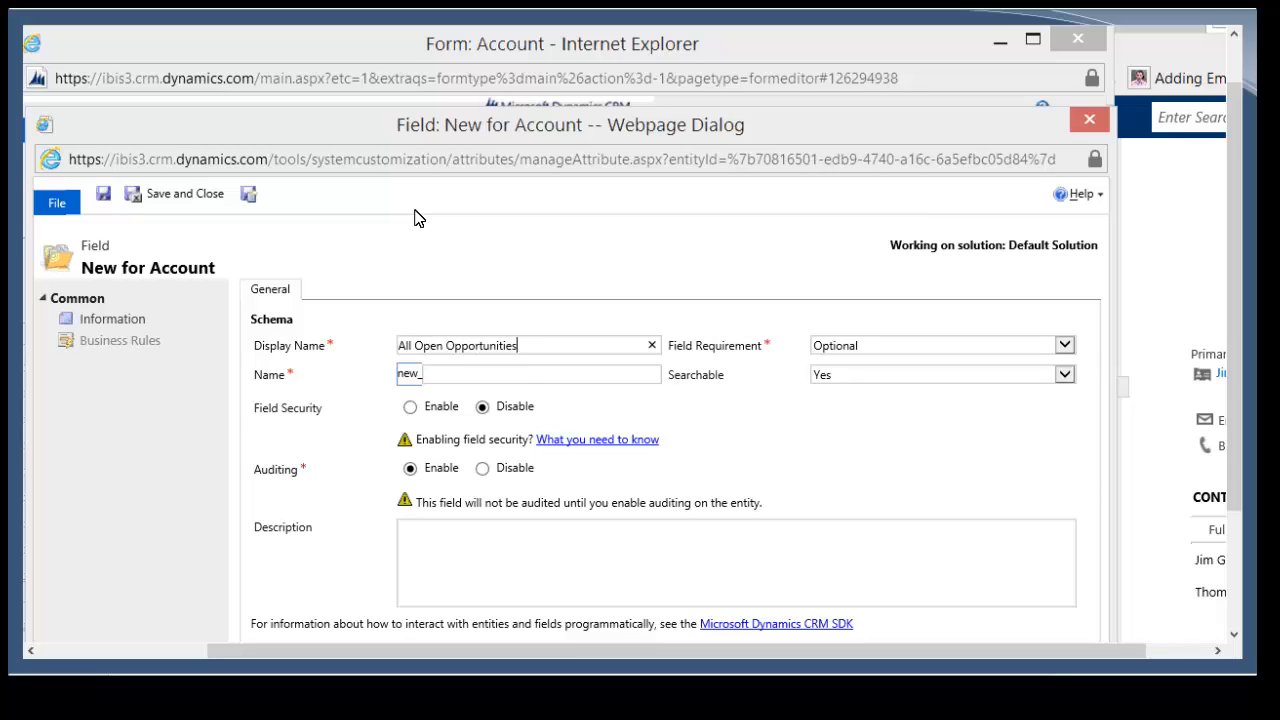
key(Tab)
click(353, 526)
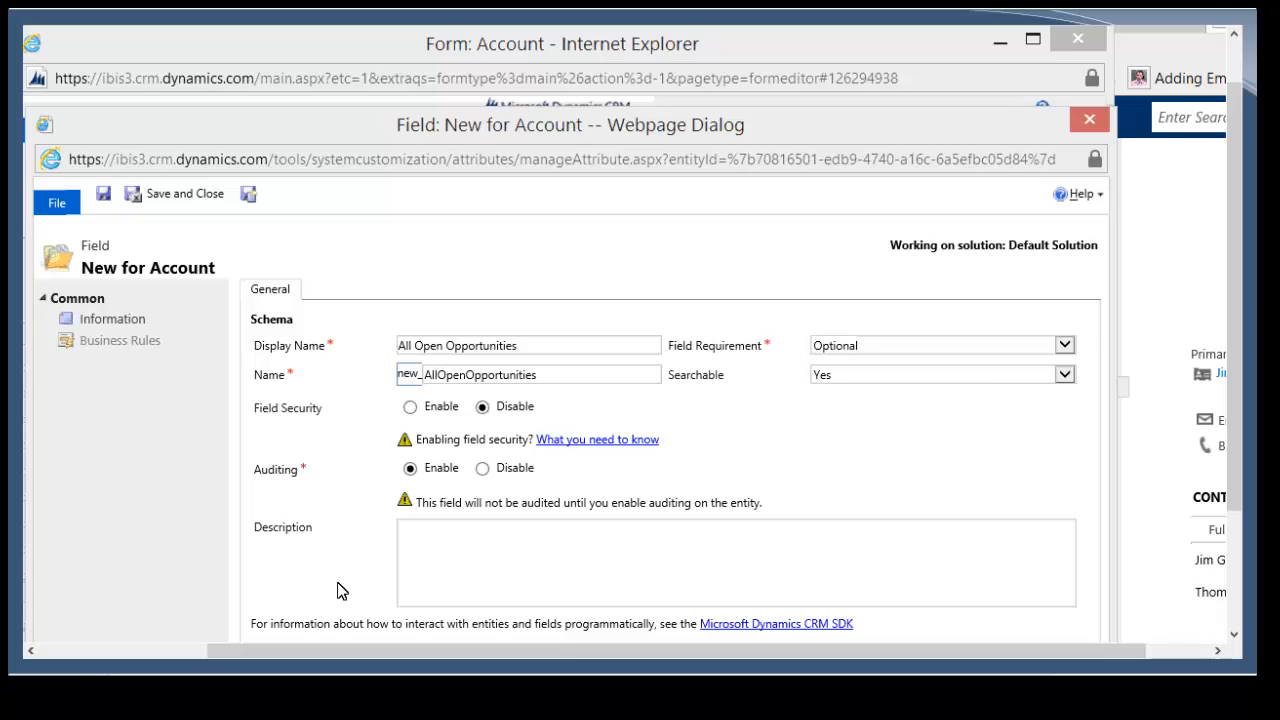
Set the new field's data type to Whole Number and field type to Rollup, and open its rollup definition
drag(1228, 473, 1175, 564)
click(640, 567)
click(435, 579)
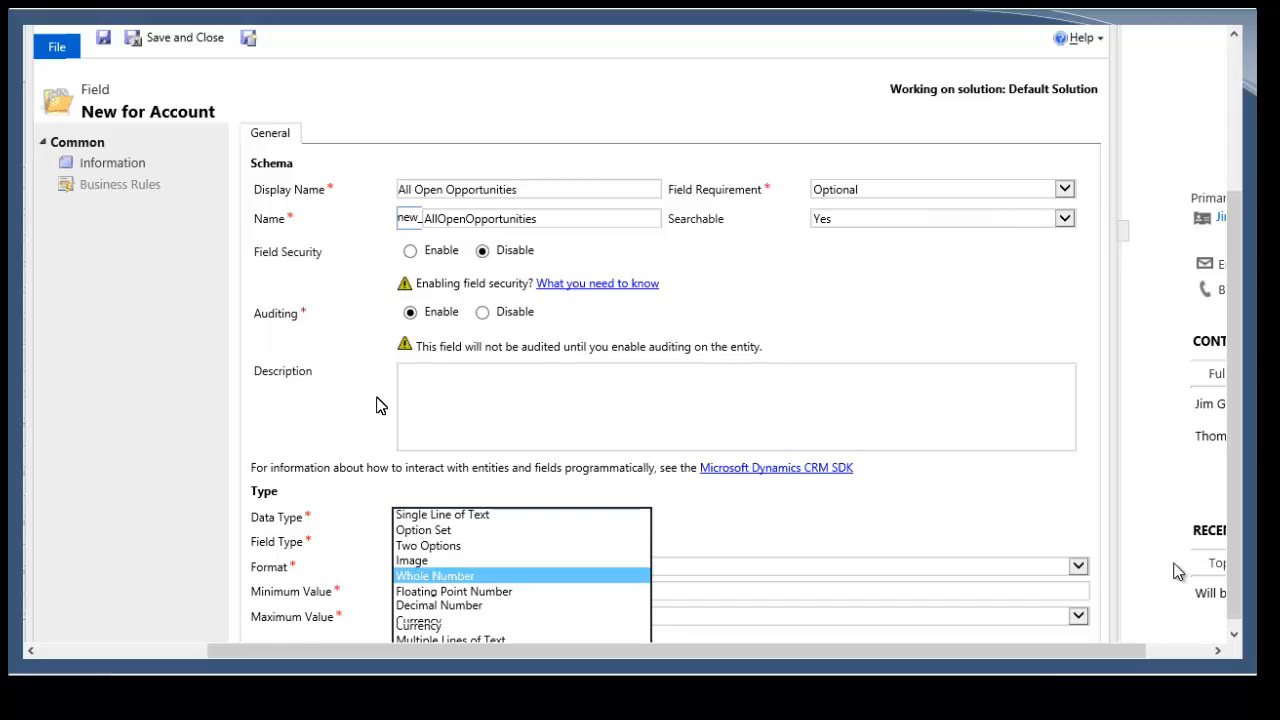
click(640, 542)
drag(1236, 568, 1228, 583)
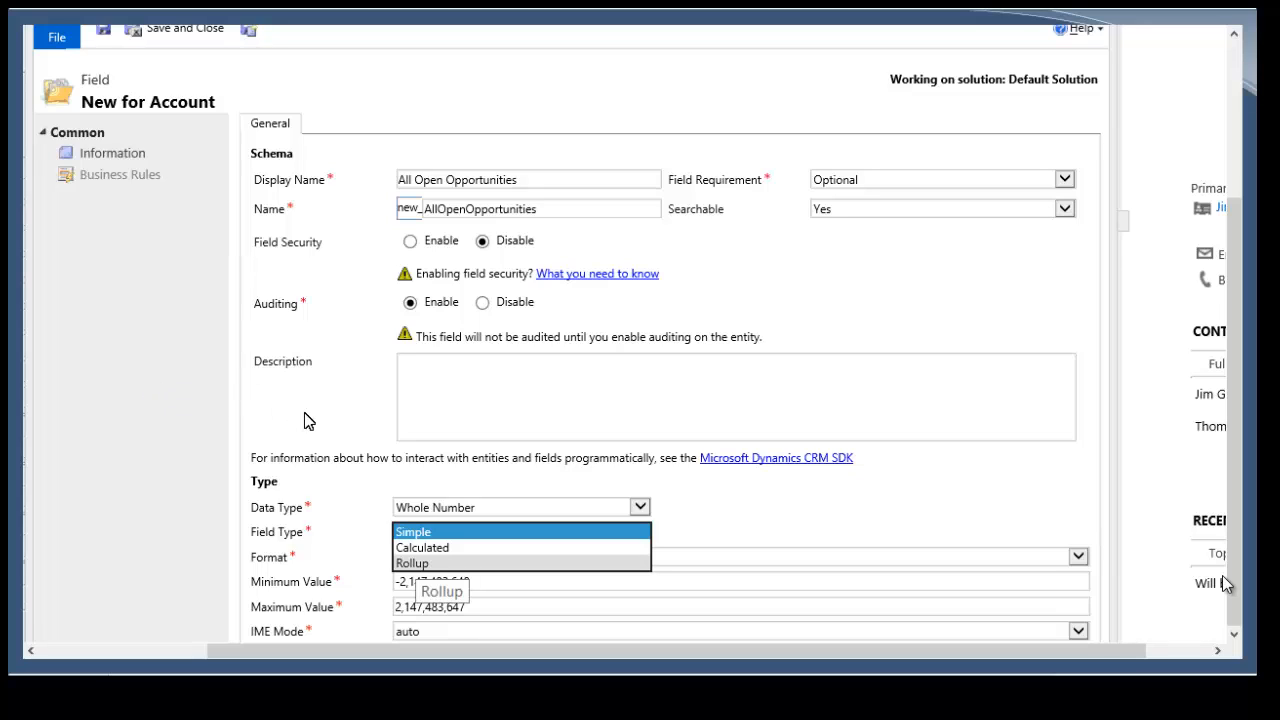
click(412, 563)
click(696, 532)
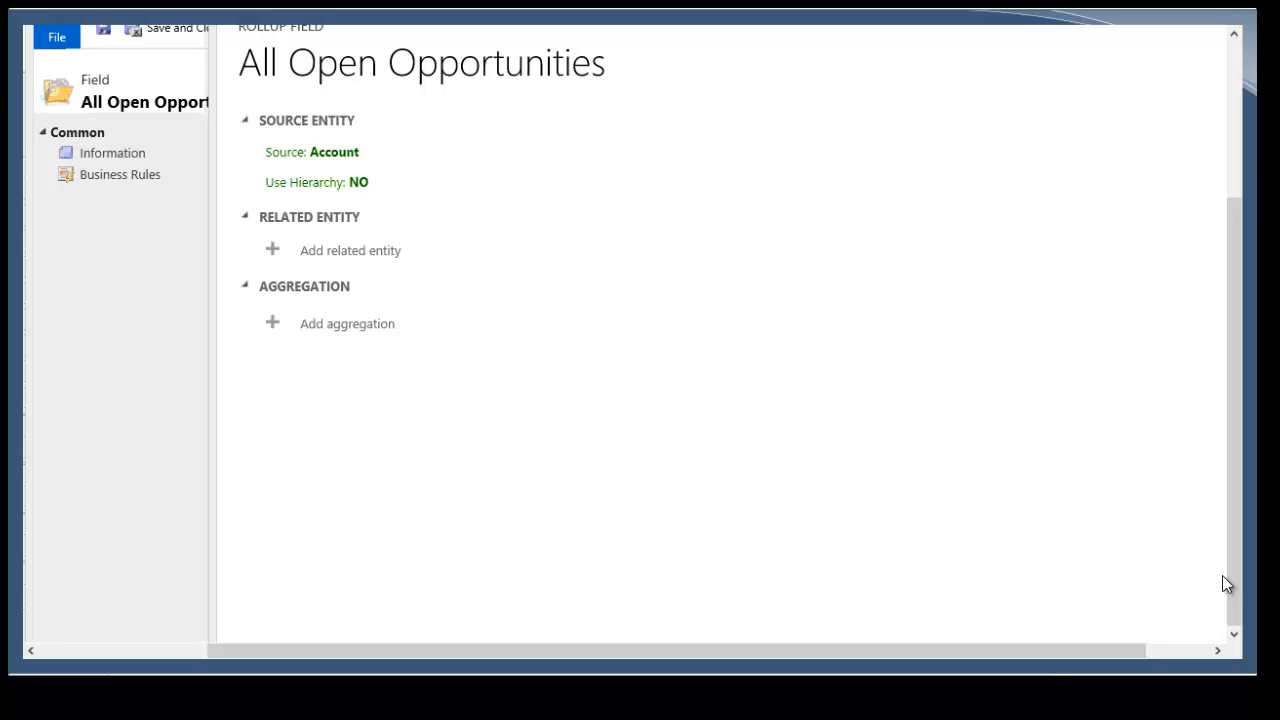
Add Opportunities (Account) as the related entity of the All Open Opportunities rollup
drag(1231, 573, 1231, 562)
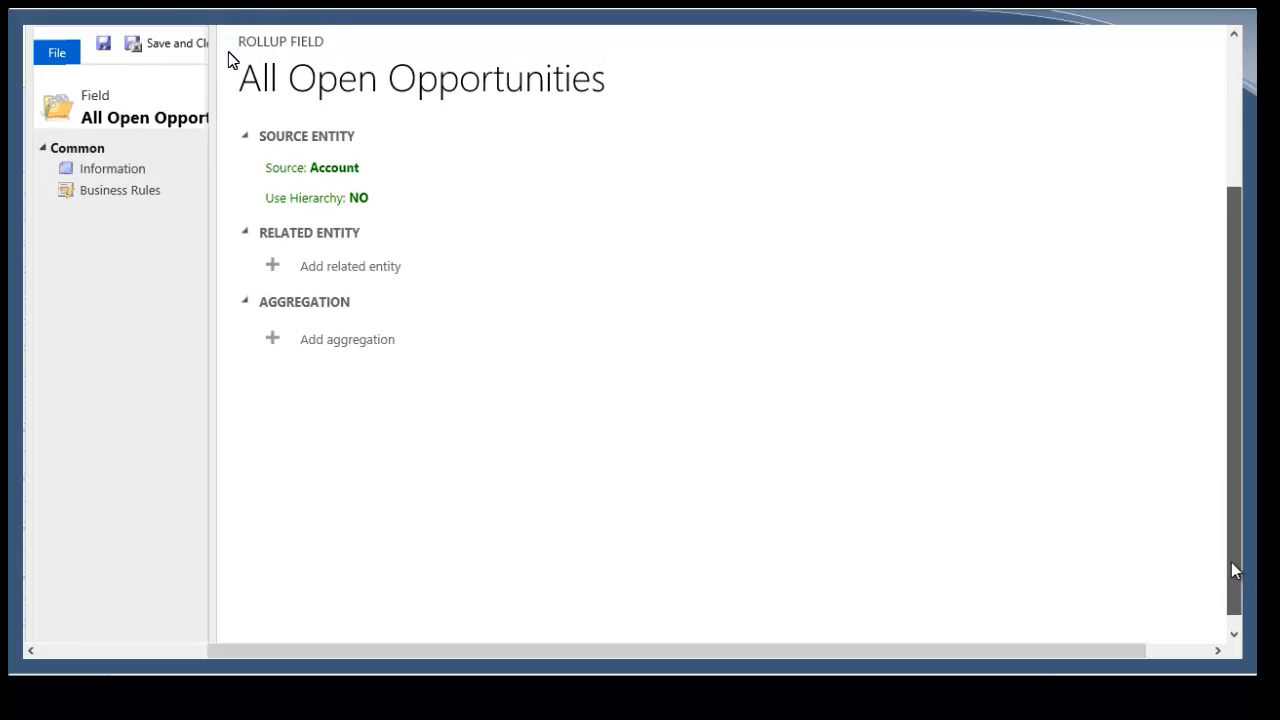
click(244, 136)
click(244, 136)
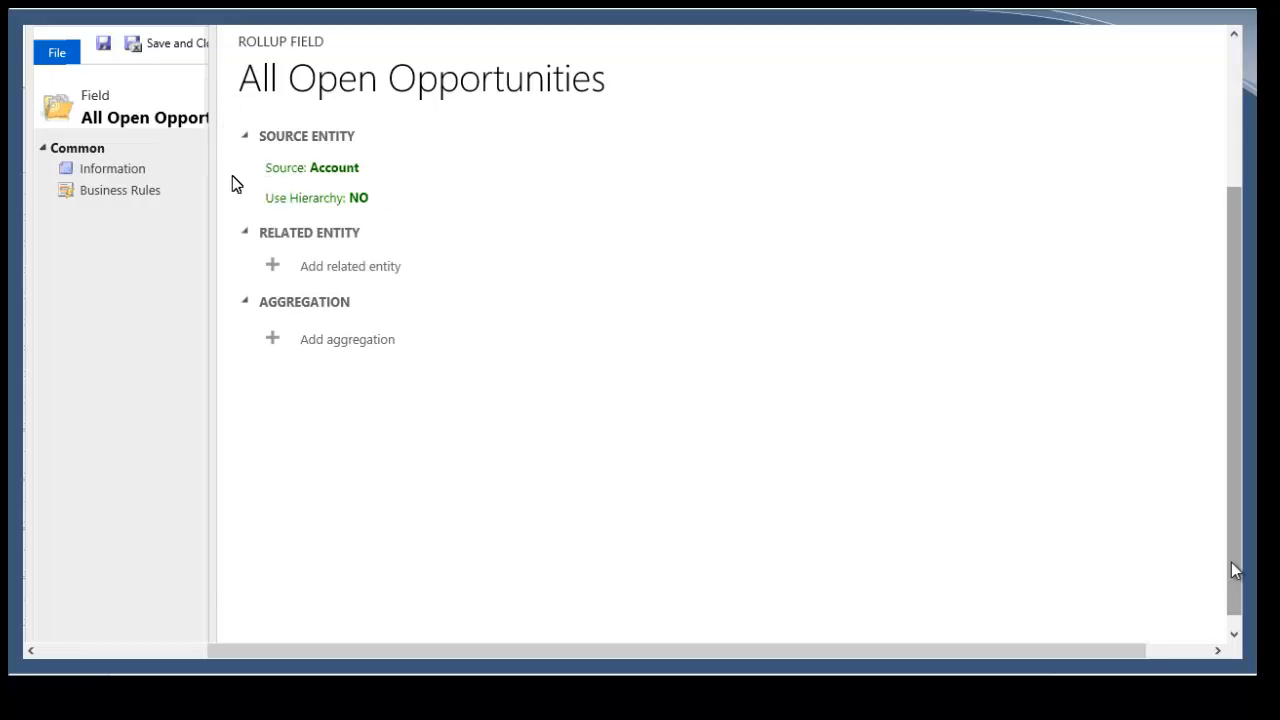
click(273, 265)
click(520, 274)
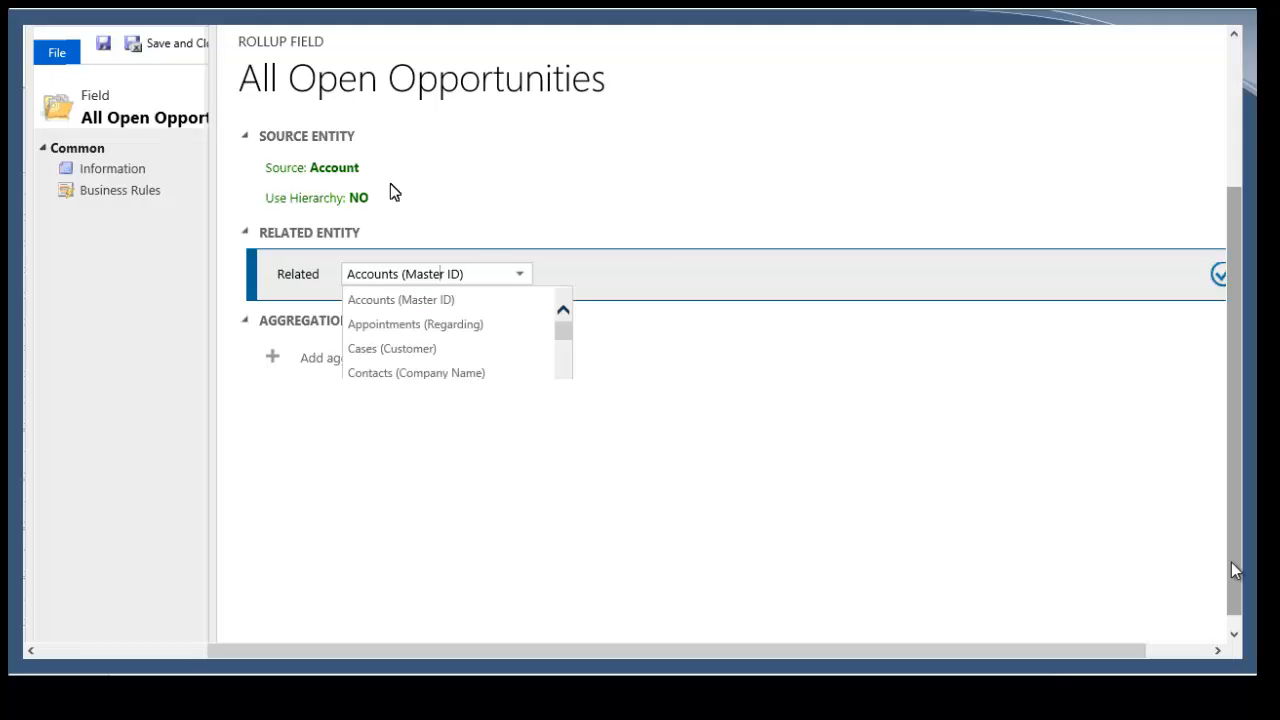
scroll(441, 370, down, 1)
scroll(400, 300, down, 6)
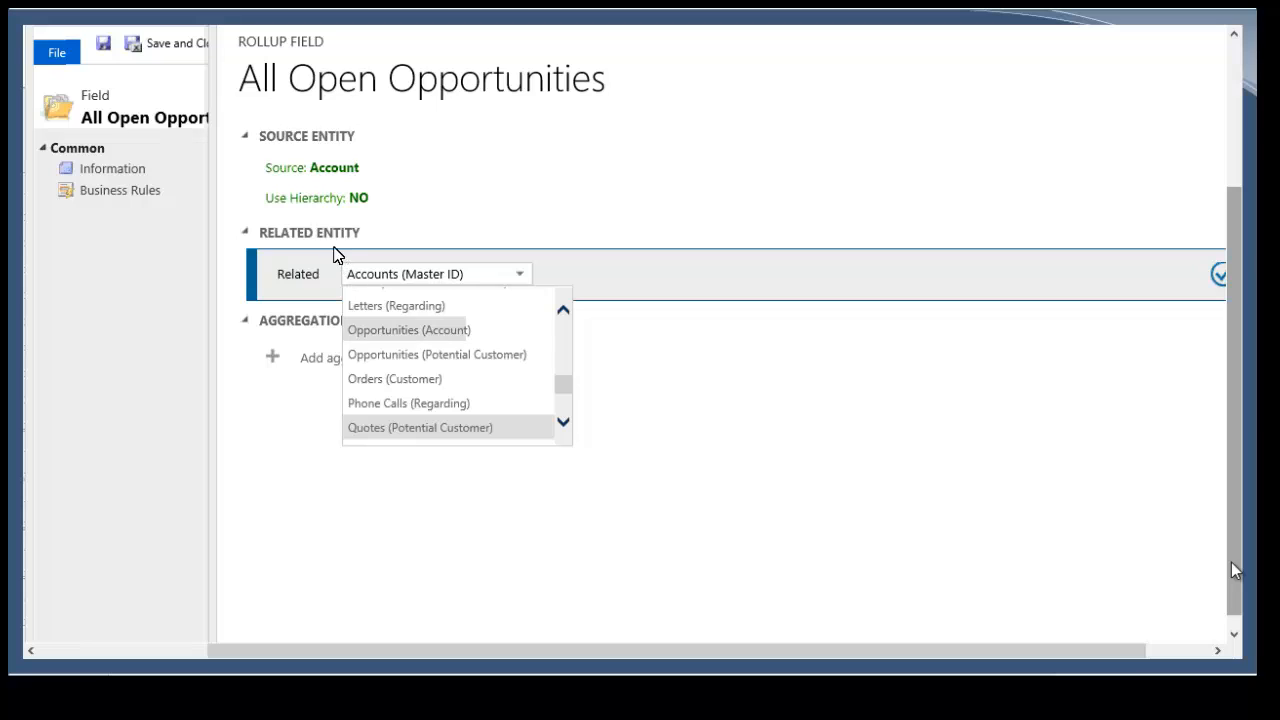
click(430, 330)
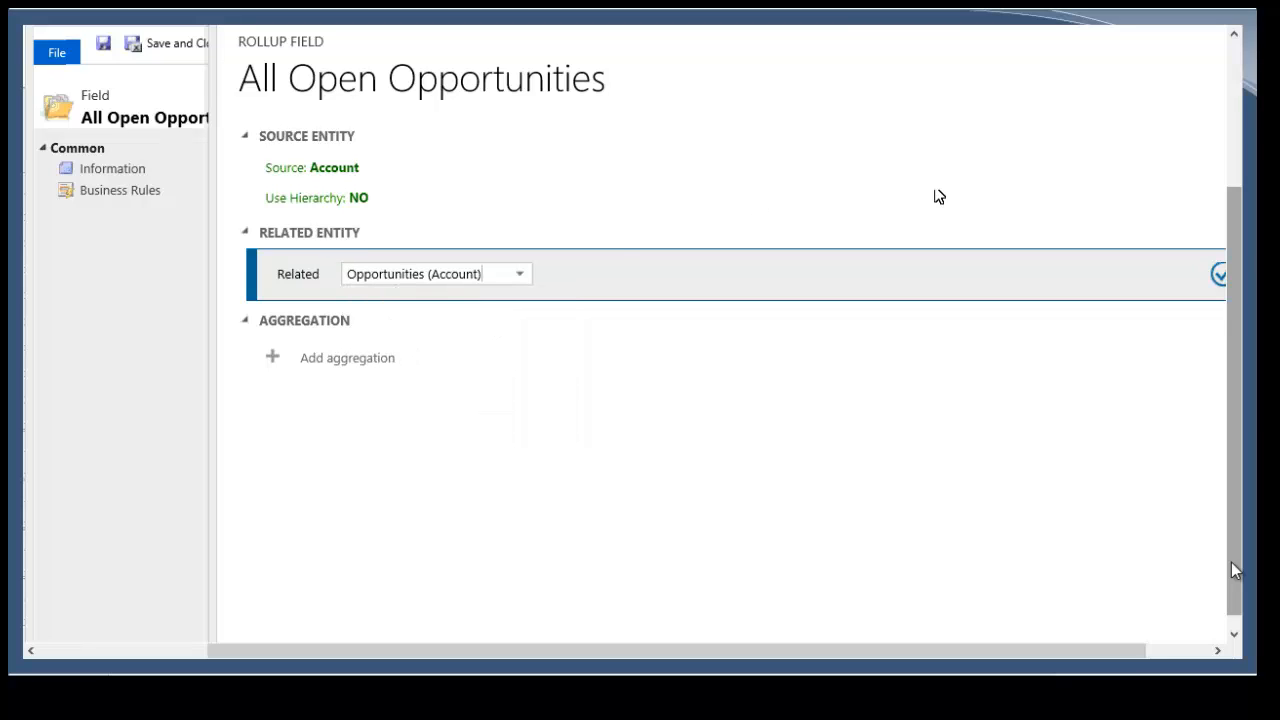
Return to the Coho Winery (sample) account and check when the Open Deals rollup field was last updated
click(614, 237)
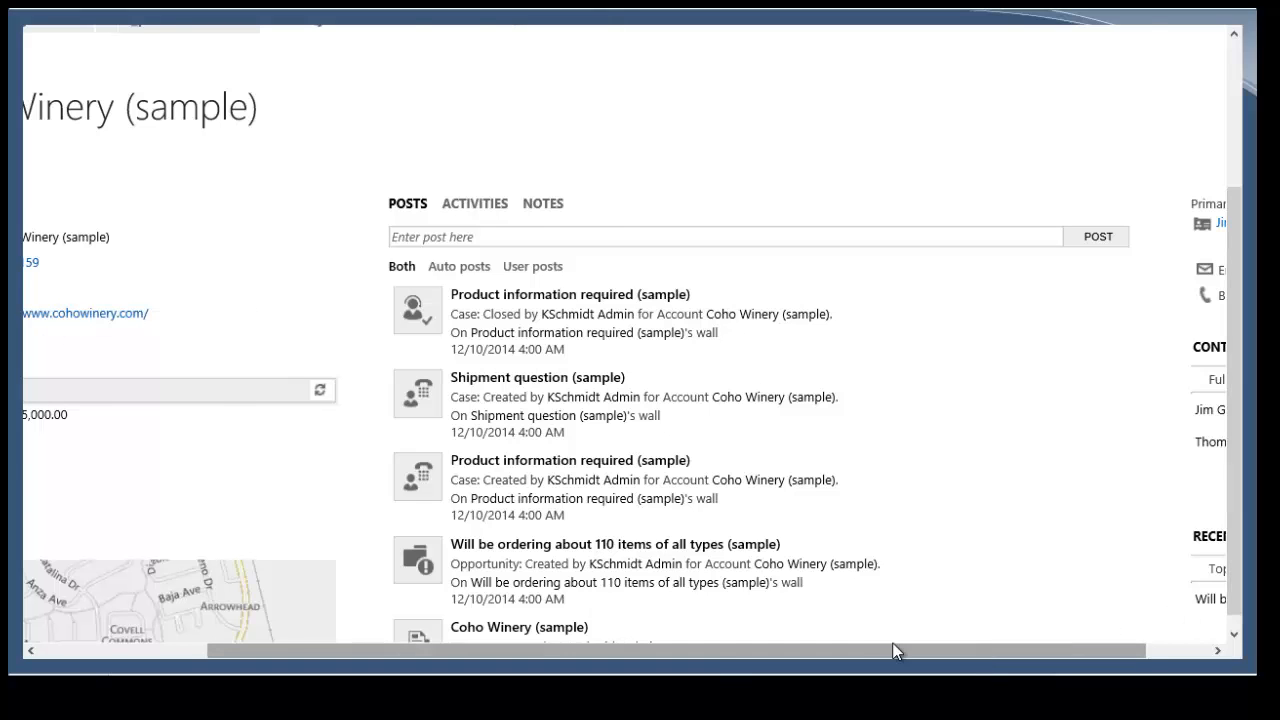
drag(891, 650, 725, 650)
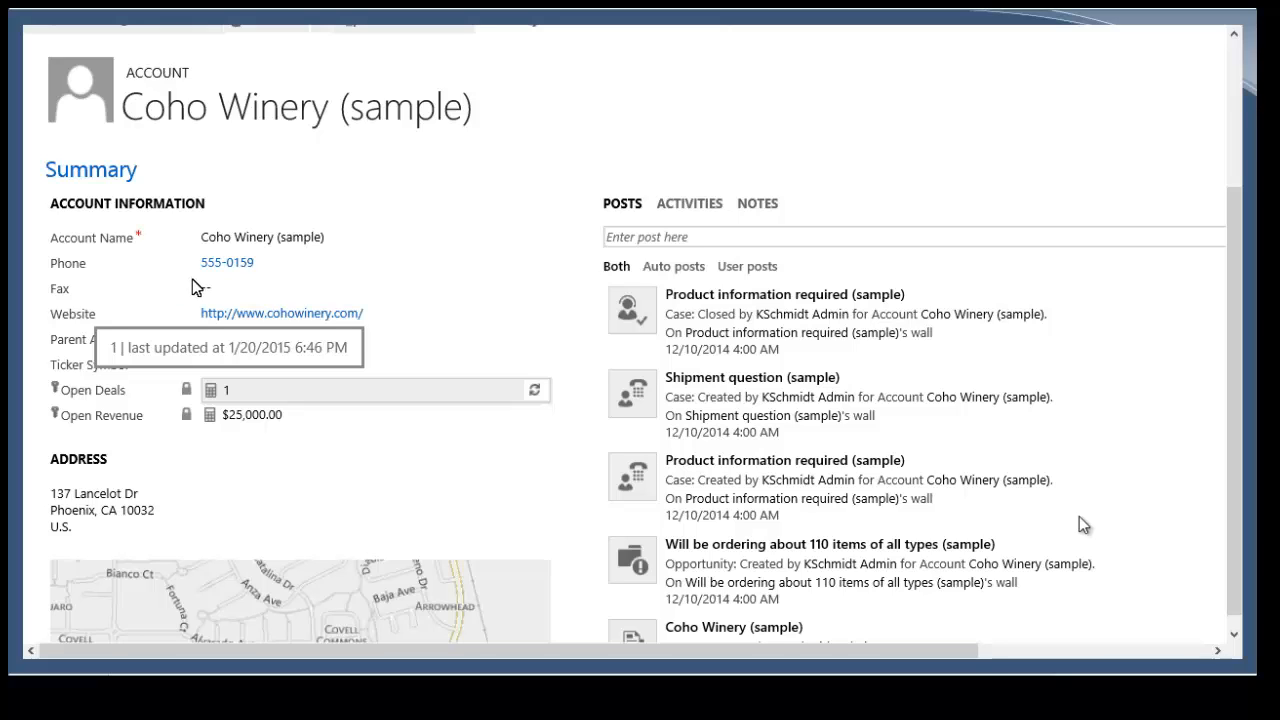
key(Tab)
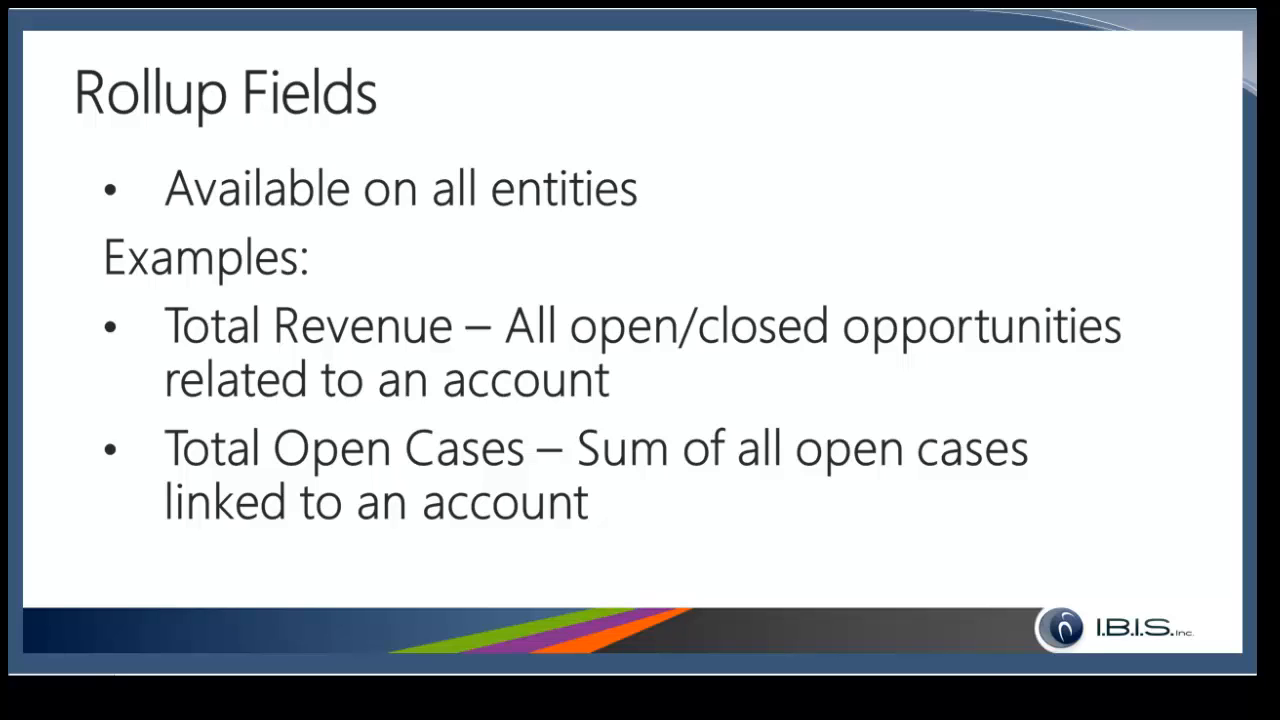
key(Right)
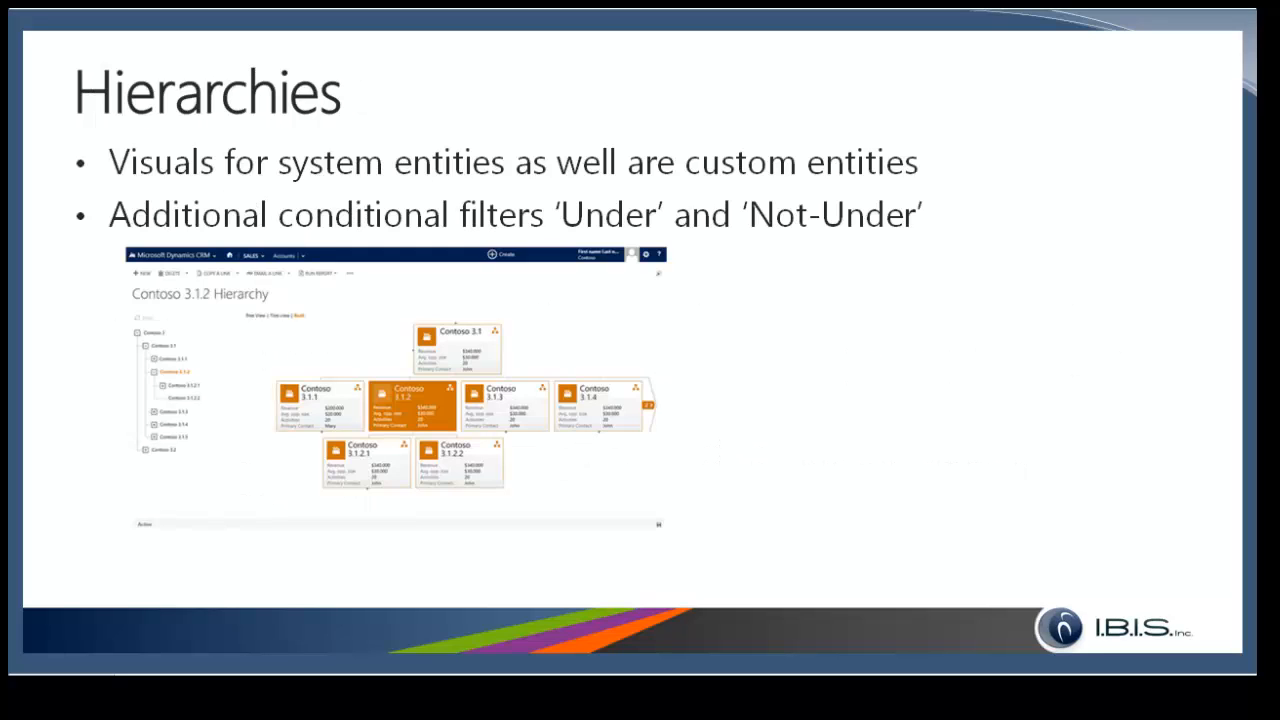